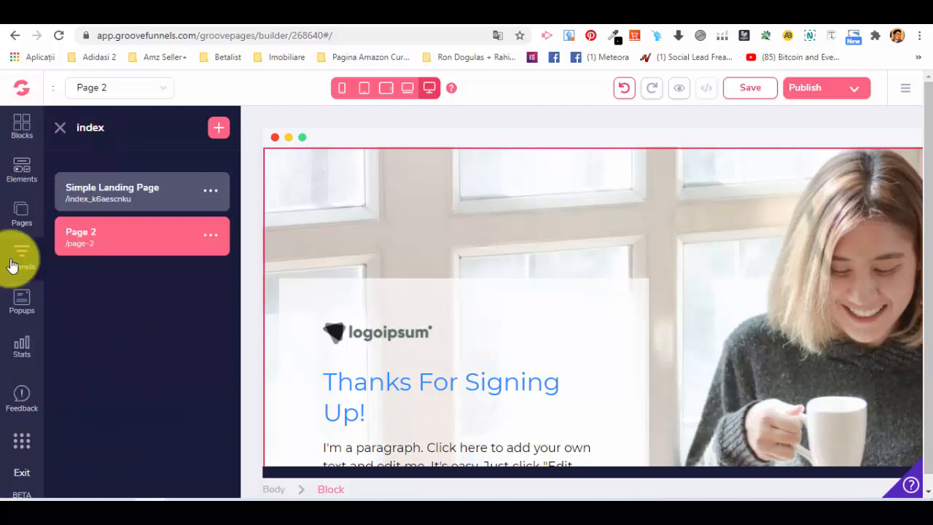
Create a new popup and name it Testing 1.
click(23, 306)
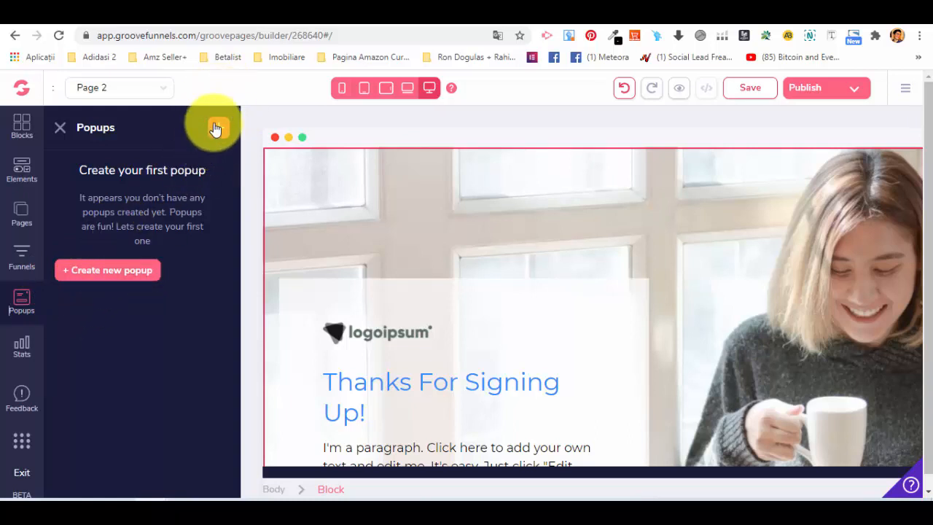
click(97, 277)
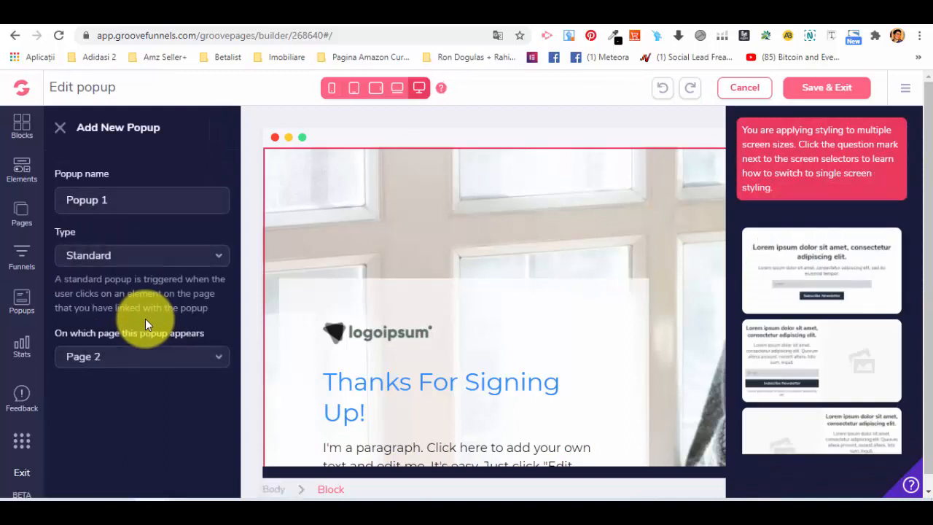
click(116, 203)
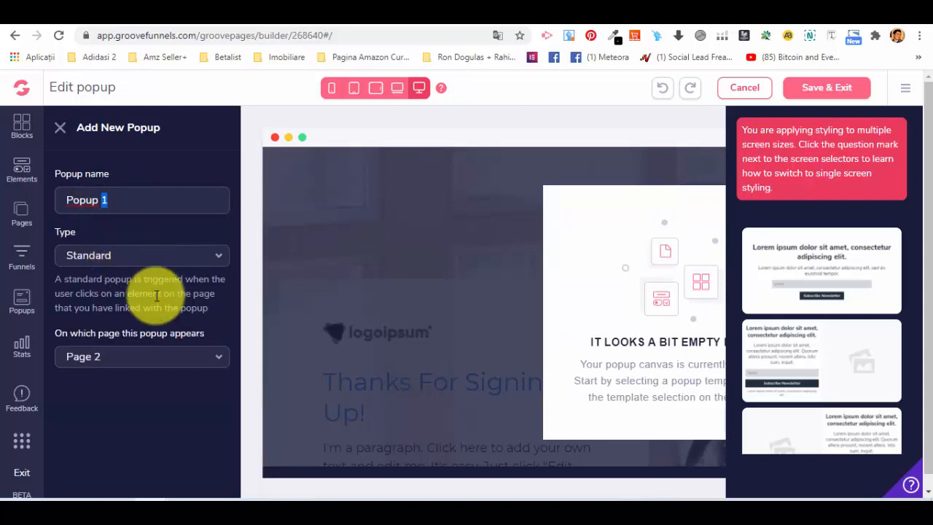
scroll(643, 320, down, 2)
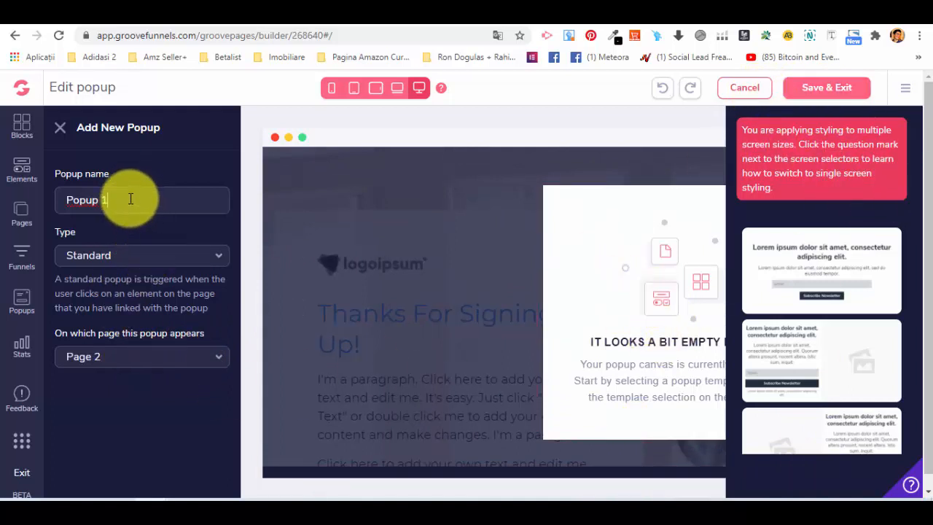
drag(130, 199, 4, 212)
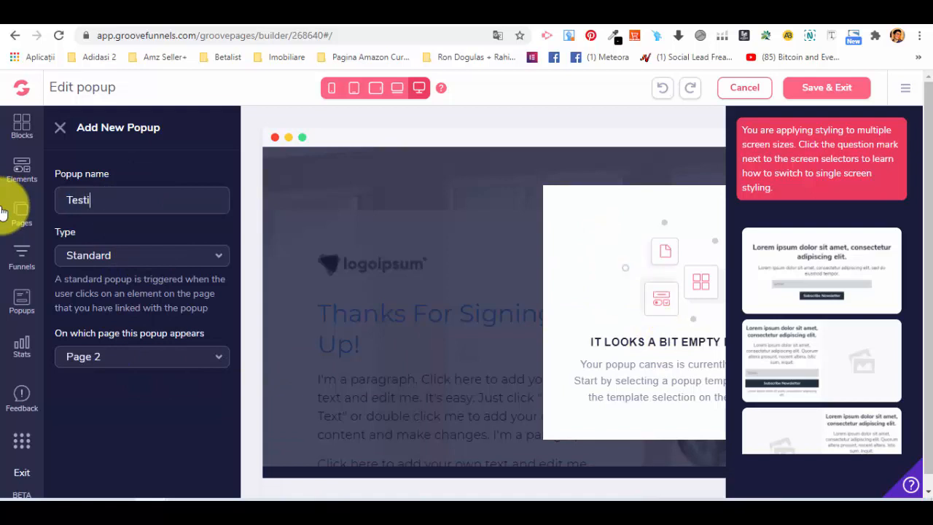
Set the popup type to Standard and make it appear on the Home page.
click(117, 257)
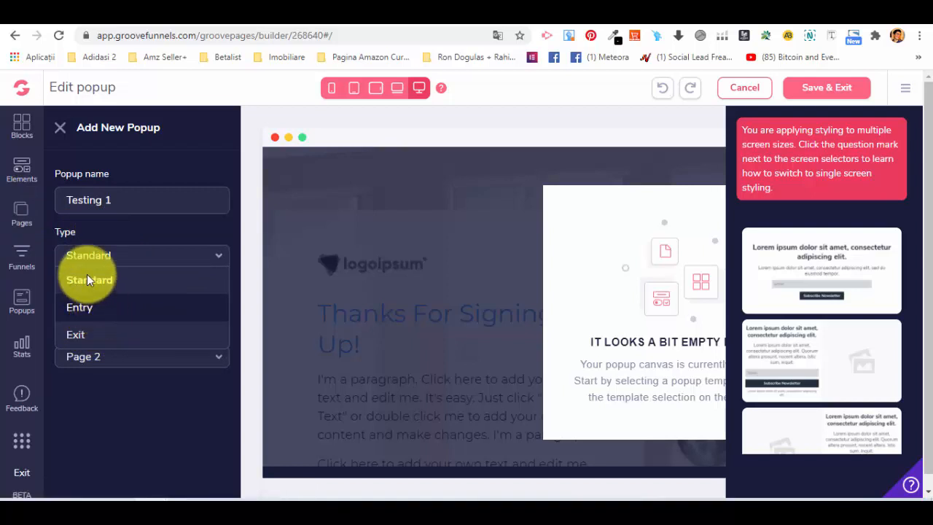
click(86, 280)
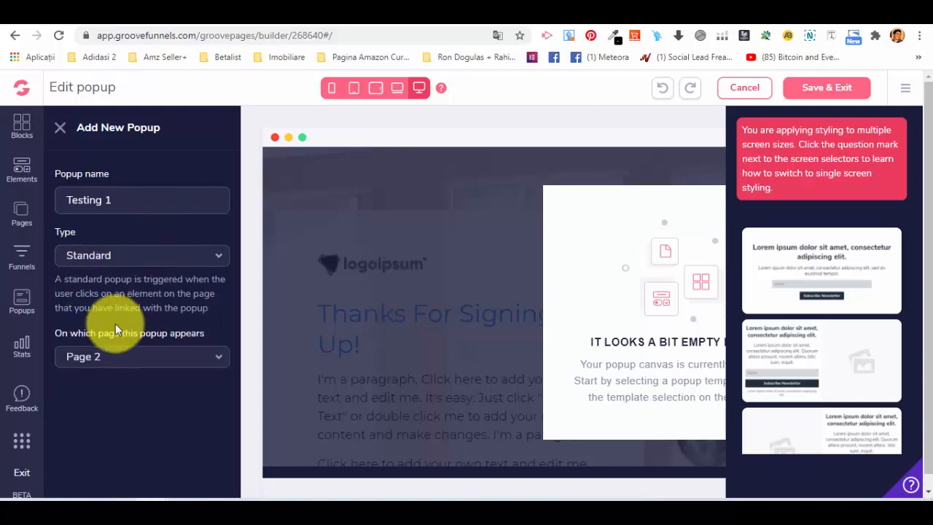
click(187, 362)
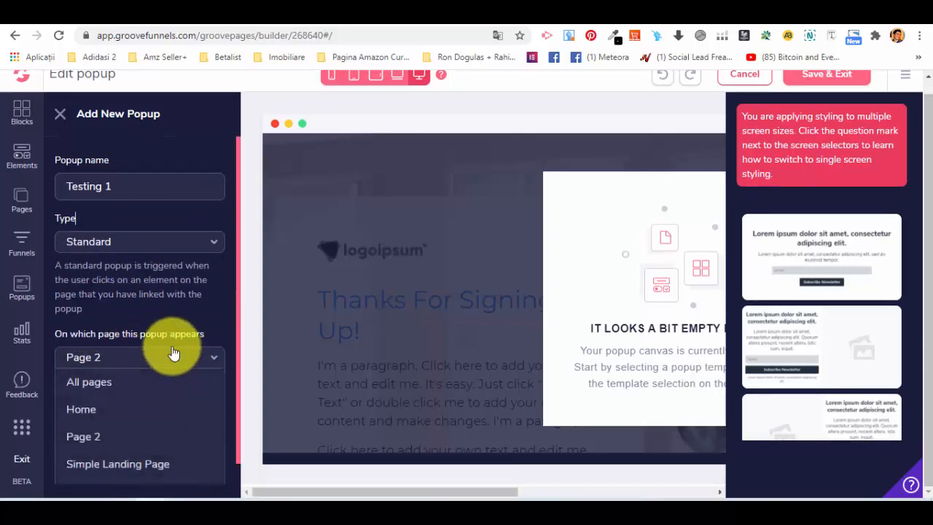
click(85, 410)
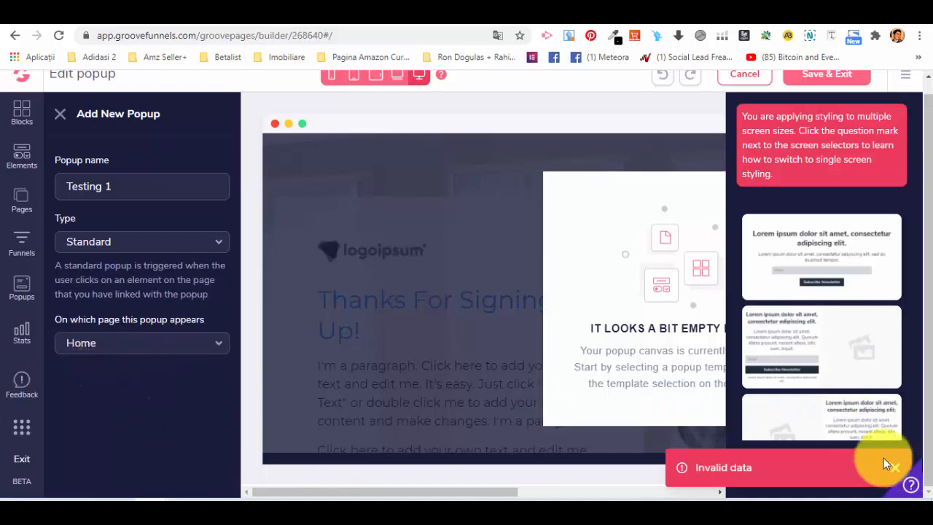
Apply the first popup template, with a centred headline, an email field and a Subscribe Newsletter button.
scroll(828, 191, up, 1)
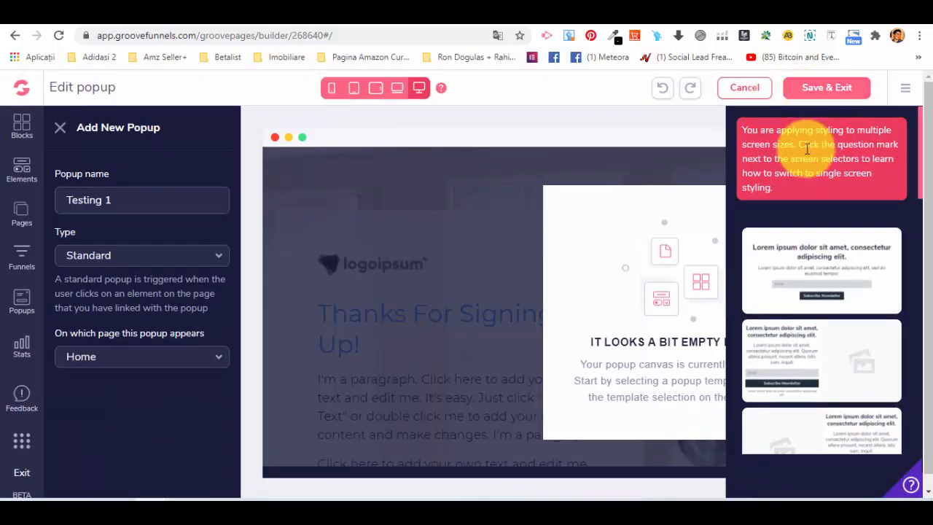
scroll(807, 148, down, 4)
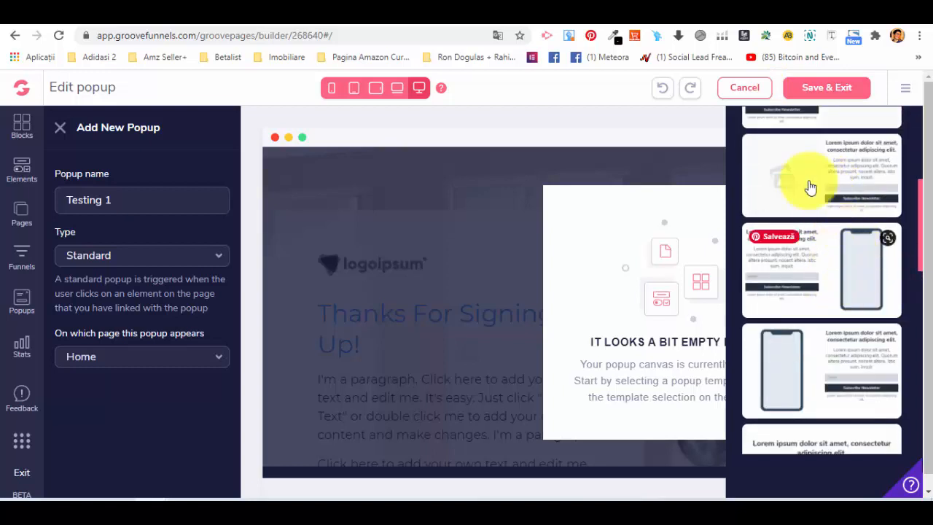
scroll(769, 179, down, 4)
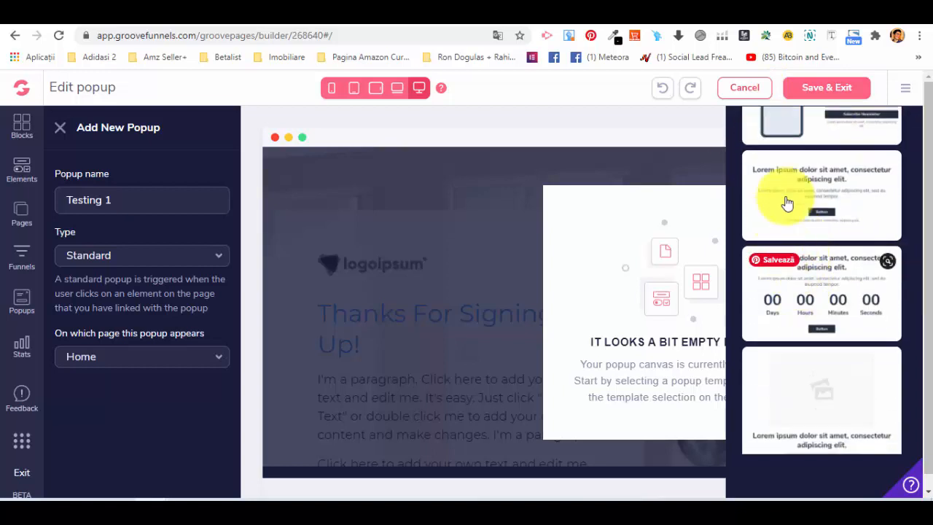
scroll(829, 317, down, 4)
scroll(796, 240, up, 4)
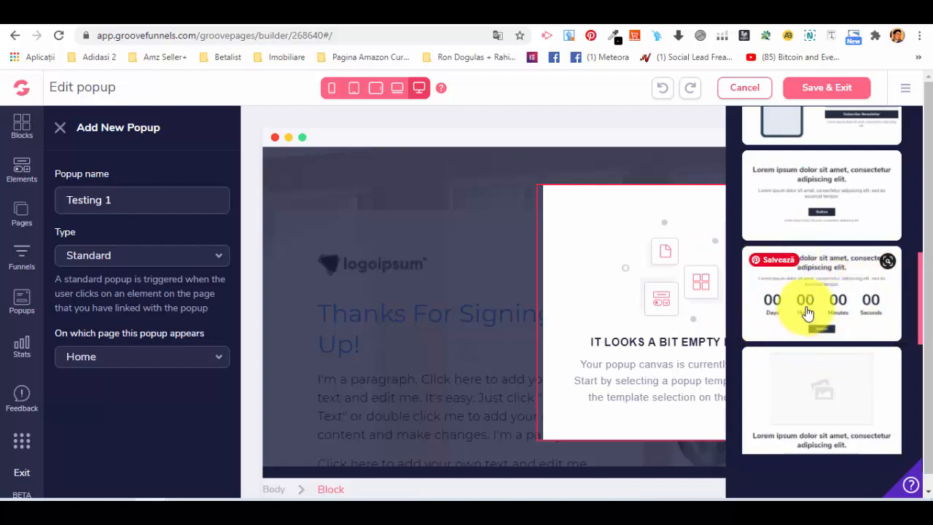
scroll(838, 324, up, 10)
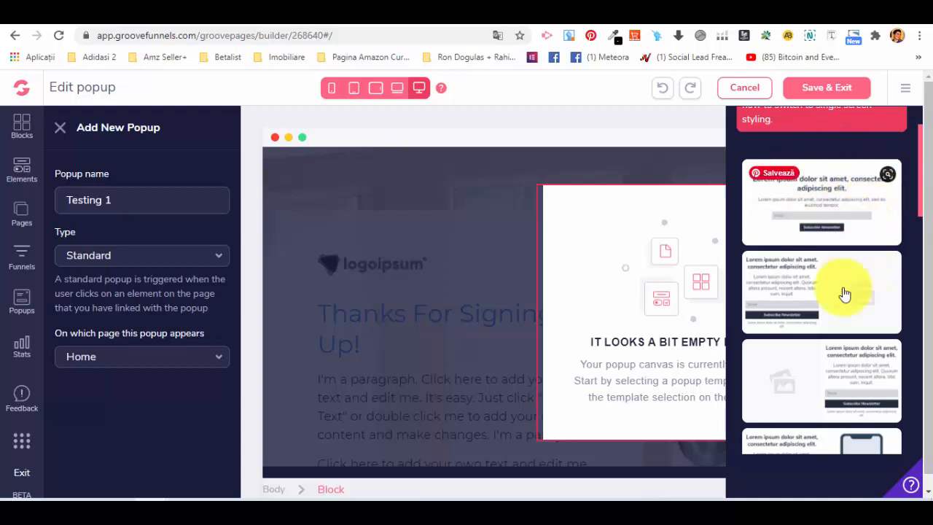
click(858, 211)
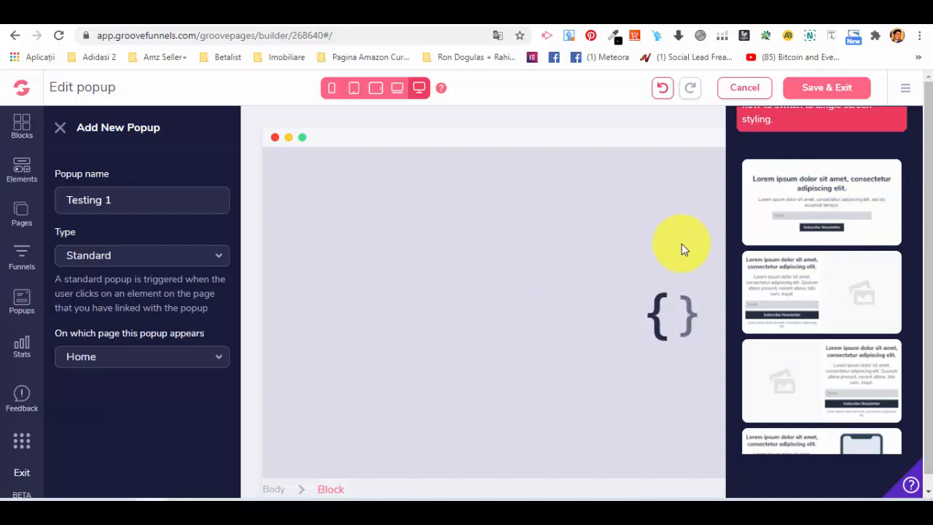
scroll(591, 324, down, 3)
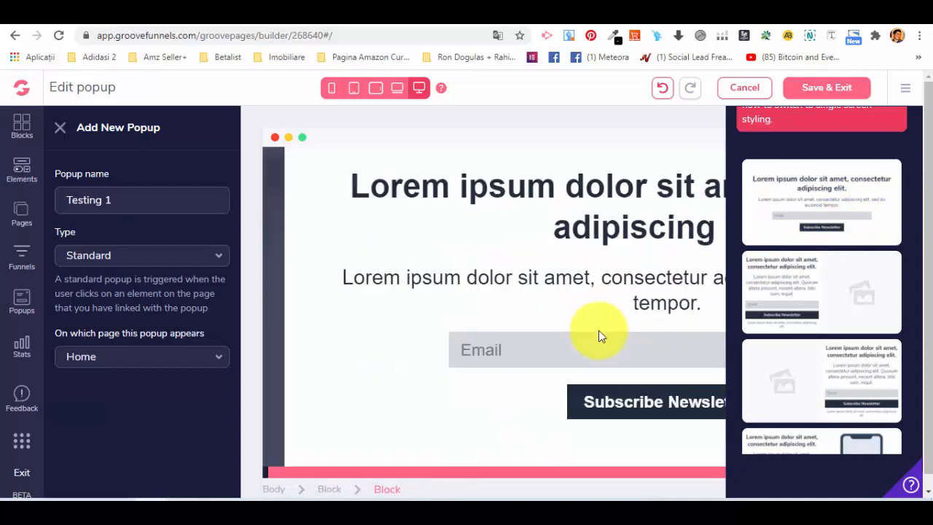
scroll(884, 233, up, 2)
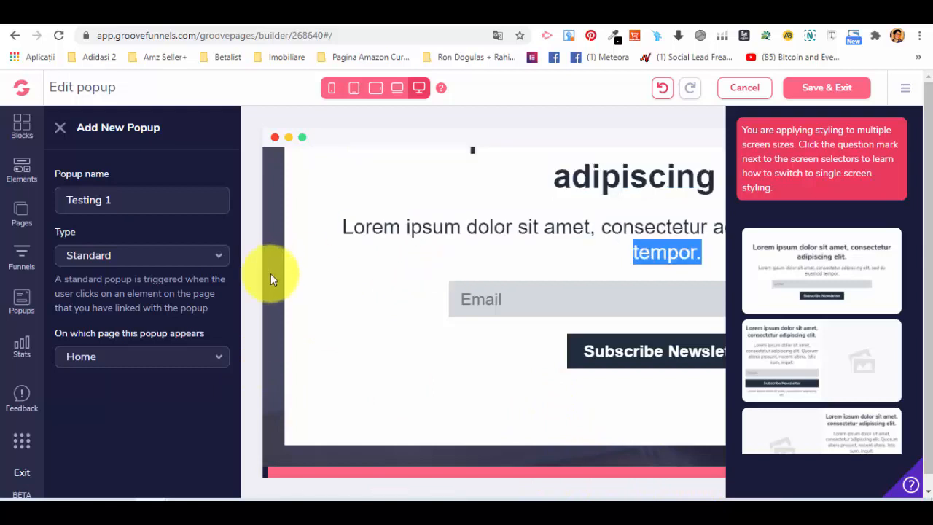
Examine the styling options of the popup's main block, including its custom attributes, and close its settings.
click(453, 306)
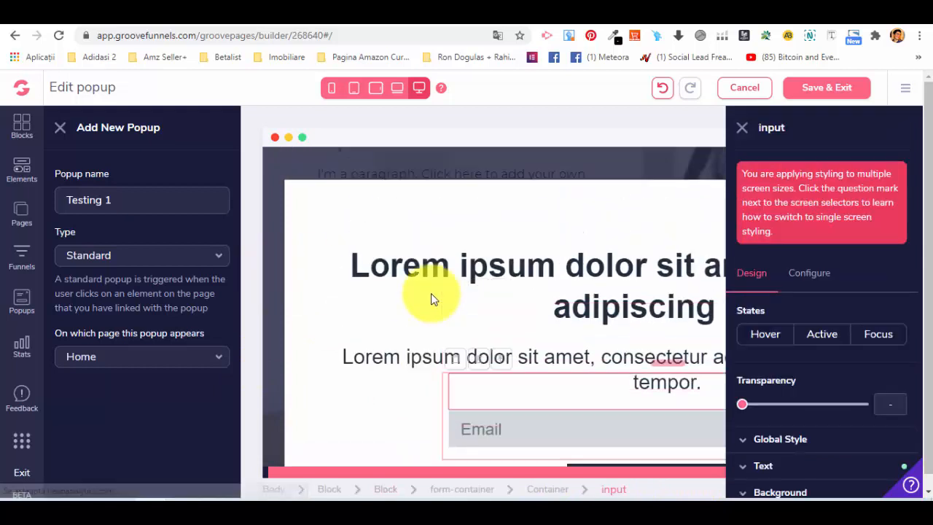
click(636, 228)
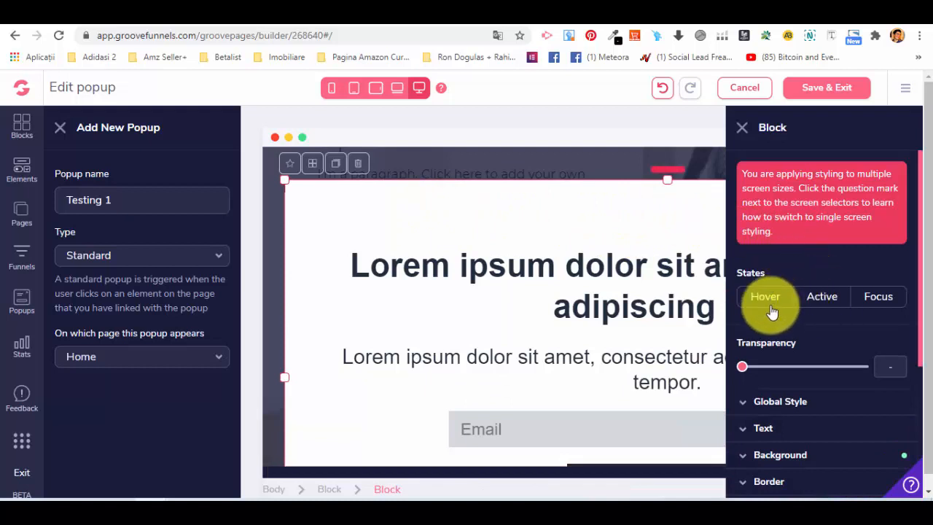
scroll(584, 291, down, 2)
scroll(792, 328, down, 3)
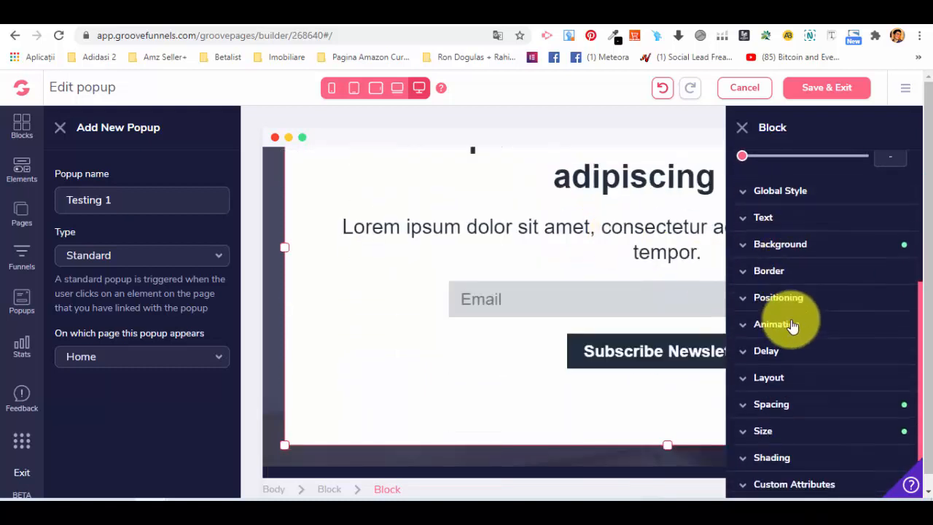
click(755, 486)
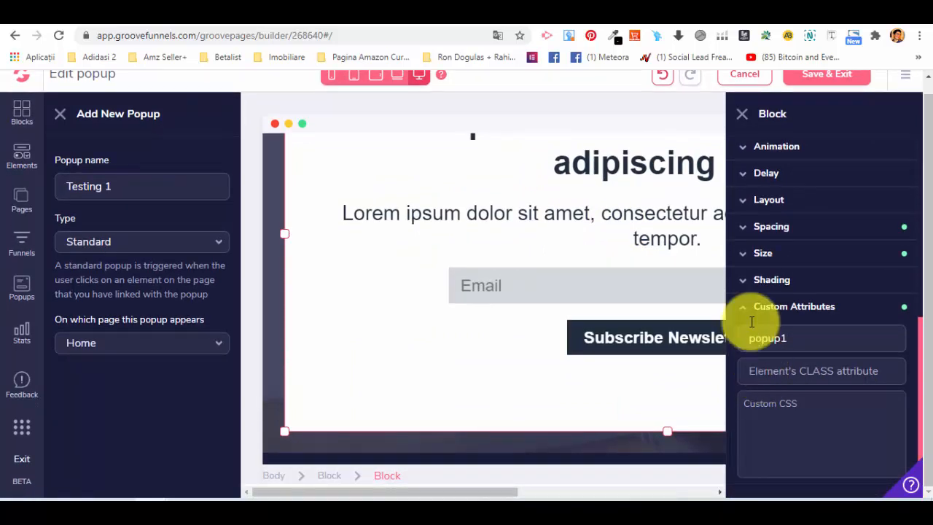
scroll(758, 270, up, 5)
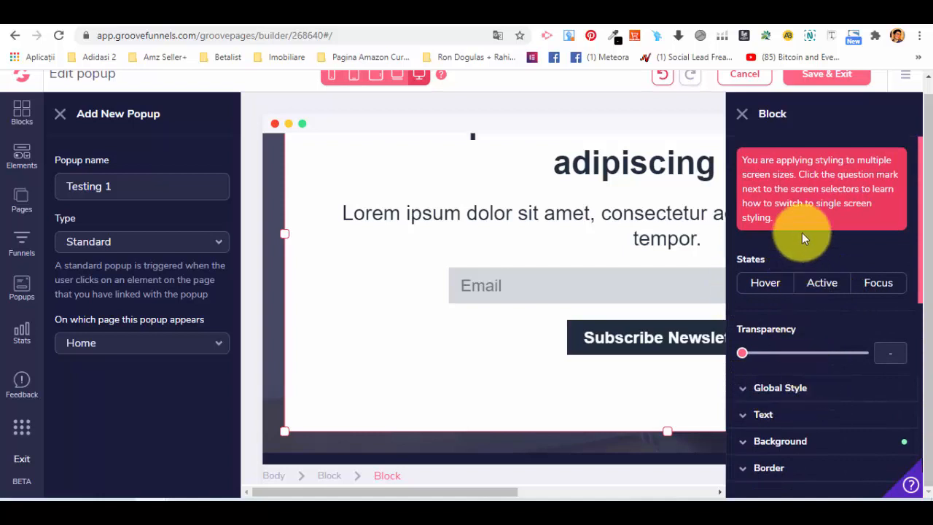
scroll(768, 368, down, 2)
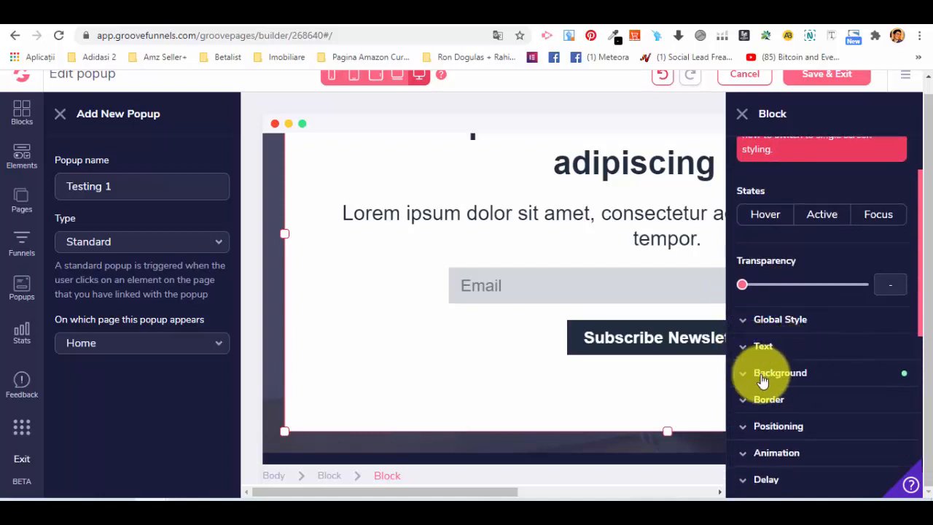
scroll(762, 370, down, 4)
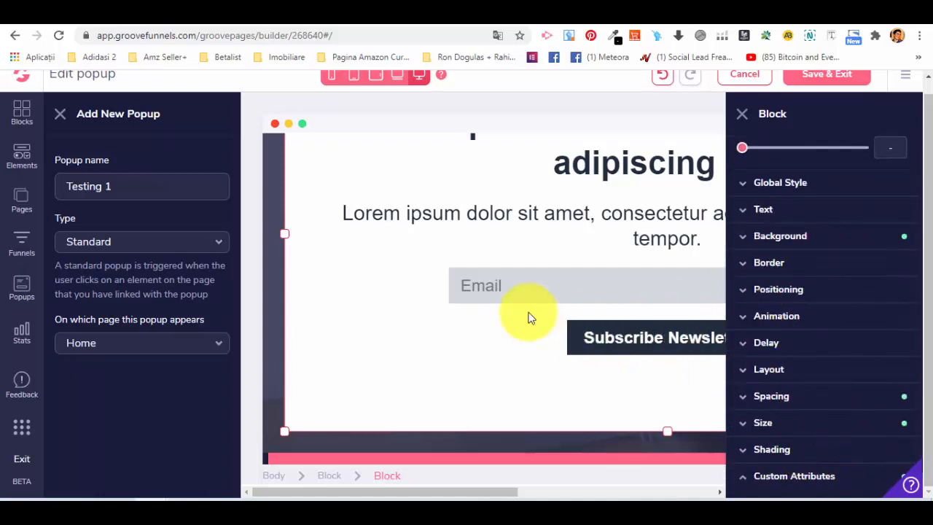
scroll(442, 302, up, 3)
scroll(369, 222, down, 3)
scroll(368, 230, up, 3)
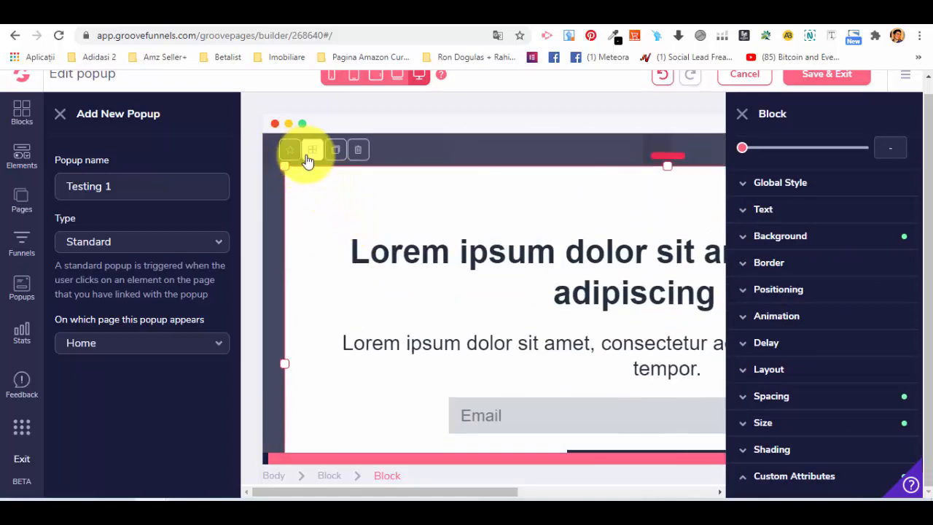
click(742, 115)
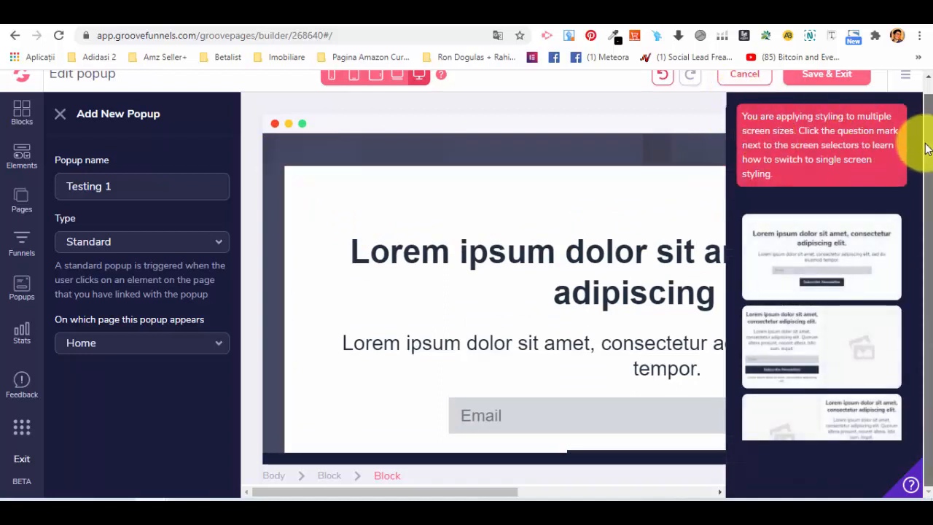
click(910, 487)
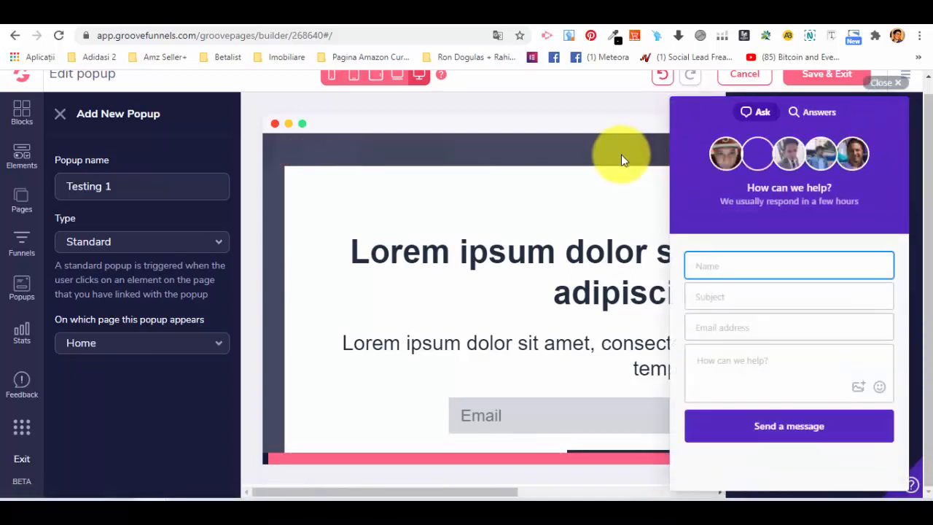
click(891, 85)
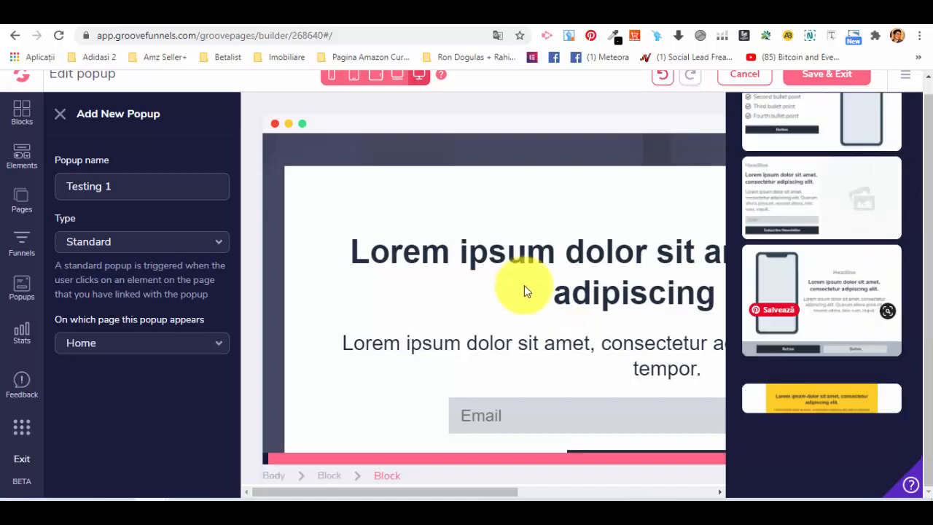
Examine the popup's heading and main block across its full width, along with the block's styling options.
click(488, 236)
click(445, 184)
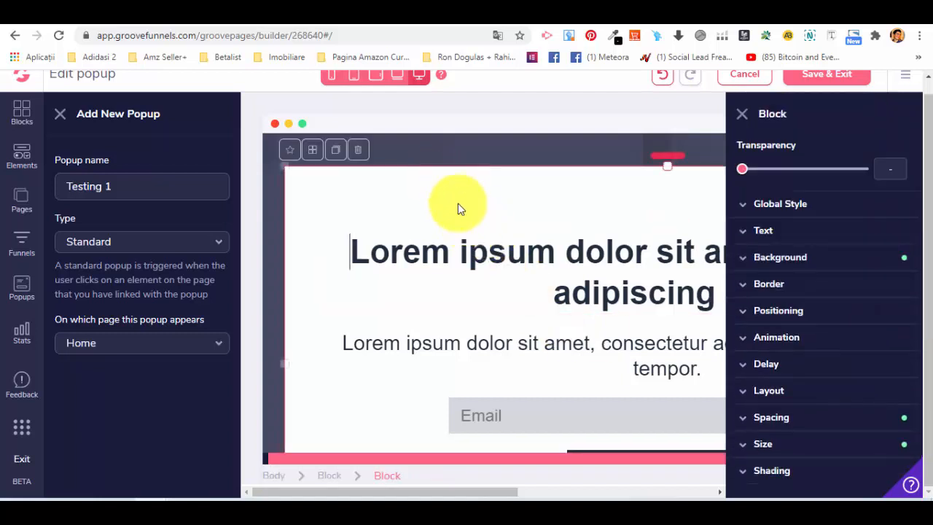
click(511, 250)
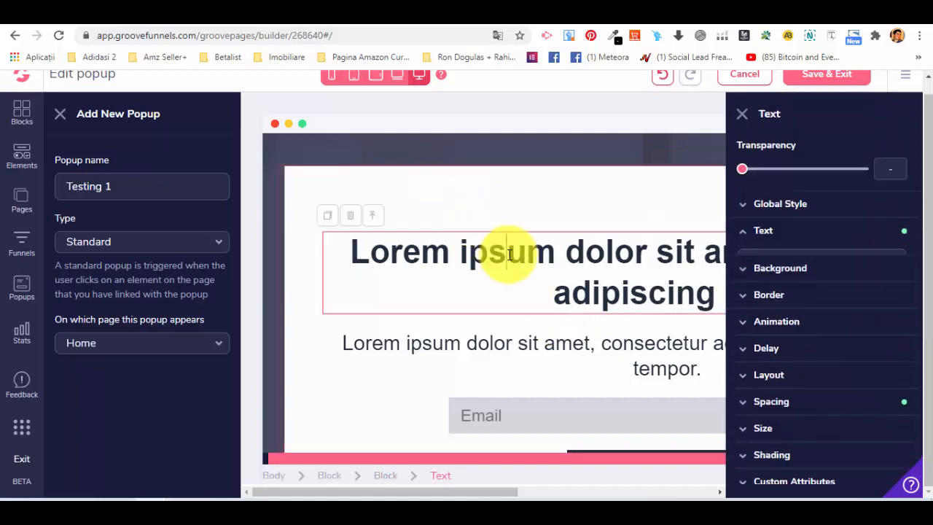
click(520, 198)
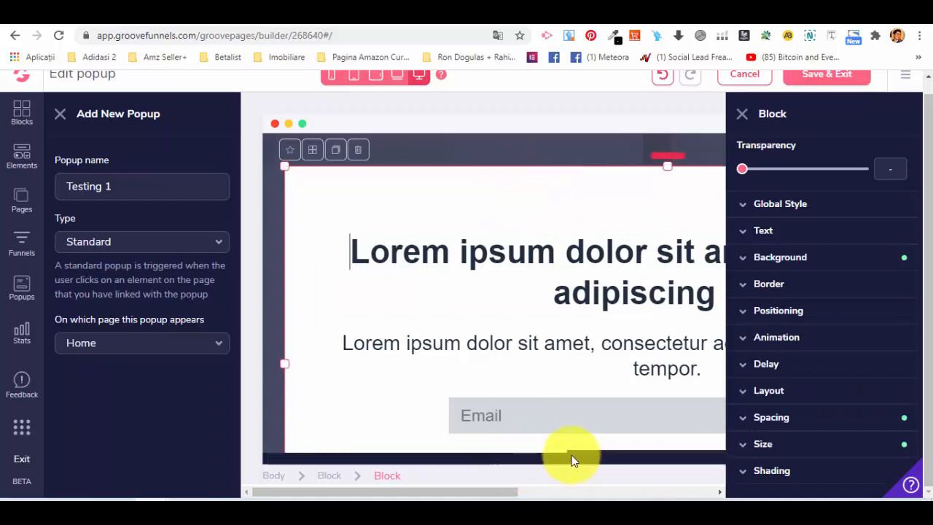
drag(448, 496, 697, 485)
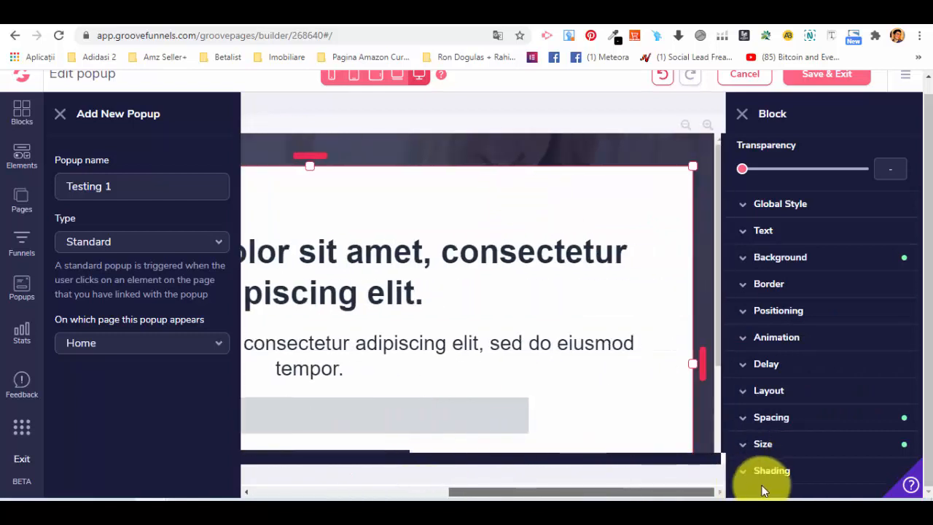
scroll(645, 323, down, 3)
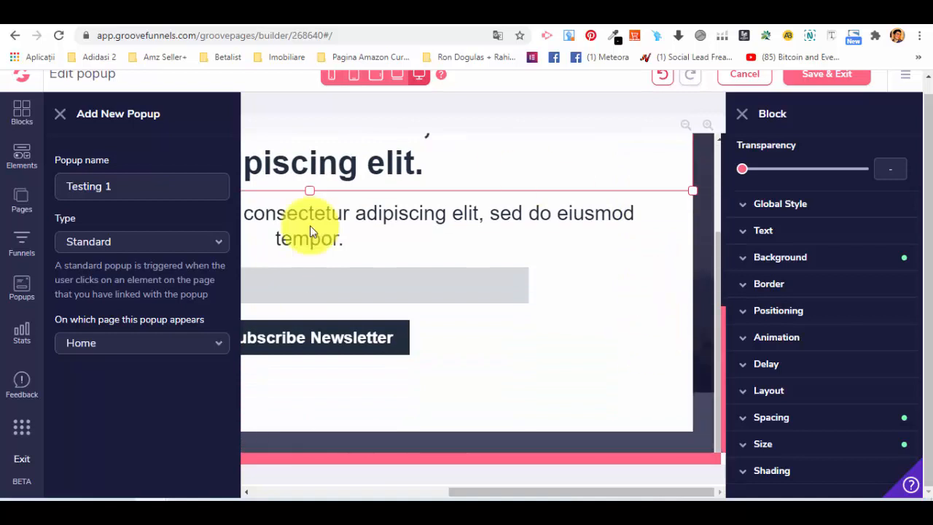
scroll(474, 386, up, 3)
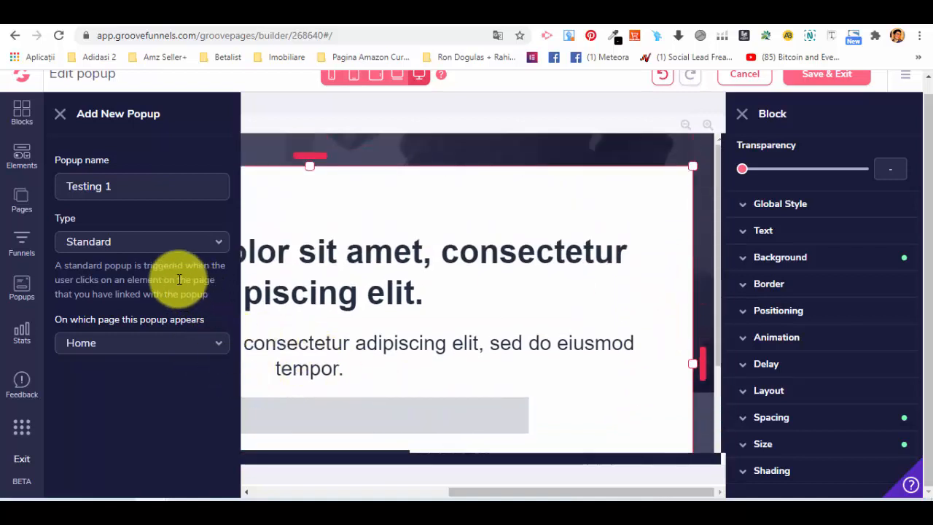
scroll(841, 241, down, 1)
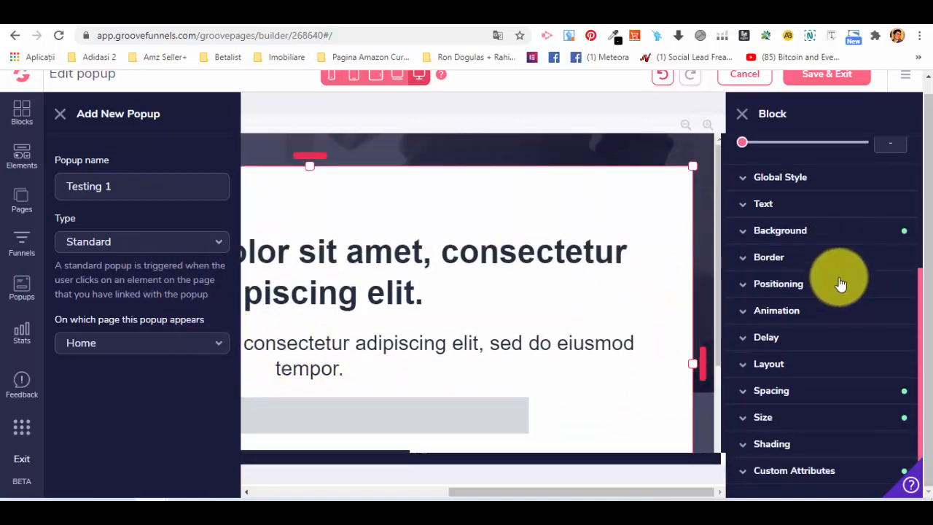
Switch the main block's styling to the Active state and look over the popup down to its Subscribe Newsletter button.
scroll(750, 235, up, 5)
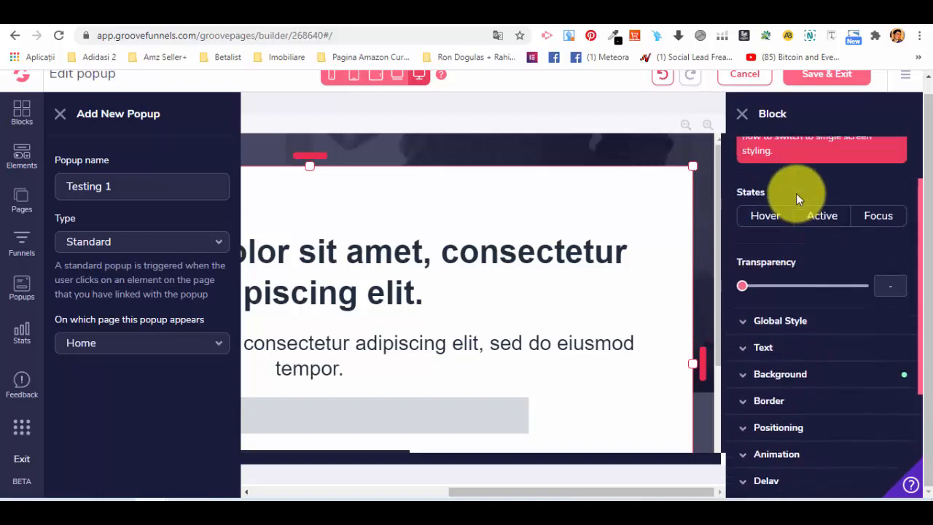
click(824, 284)
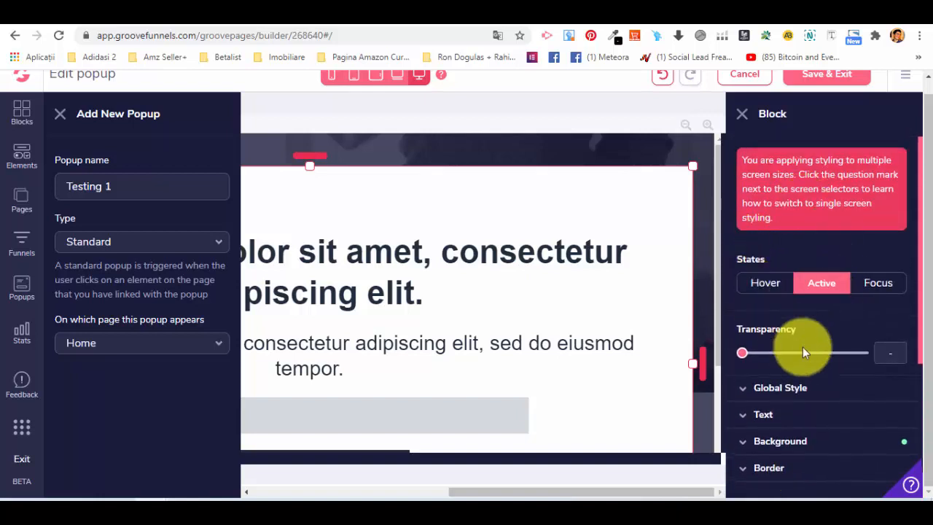
scroll(795, 320, down, 3)
scroll(782, 289, up, 3)
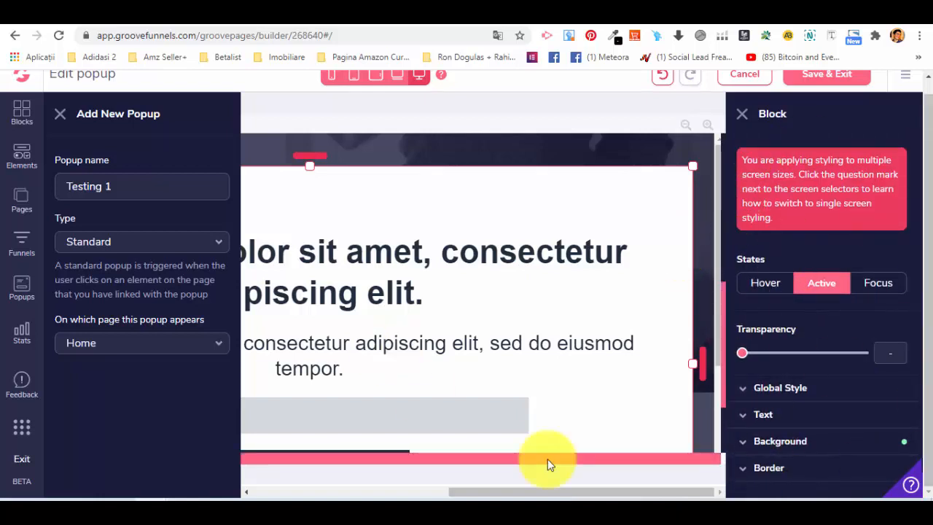
drag(552, 488, 357, 489)
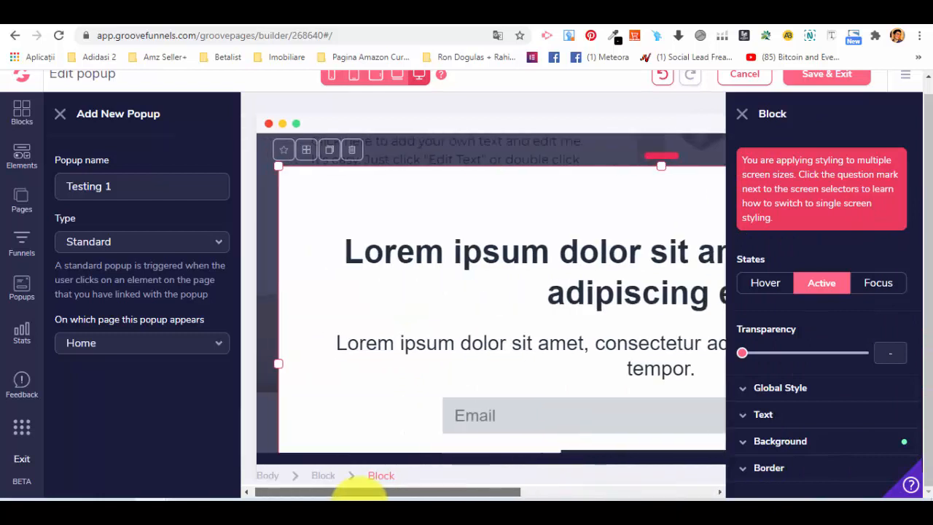
scroll(412, 288, down, 3)
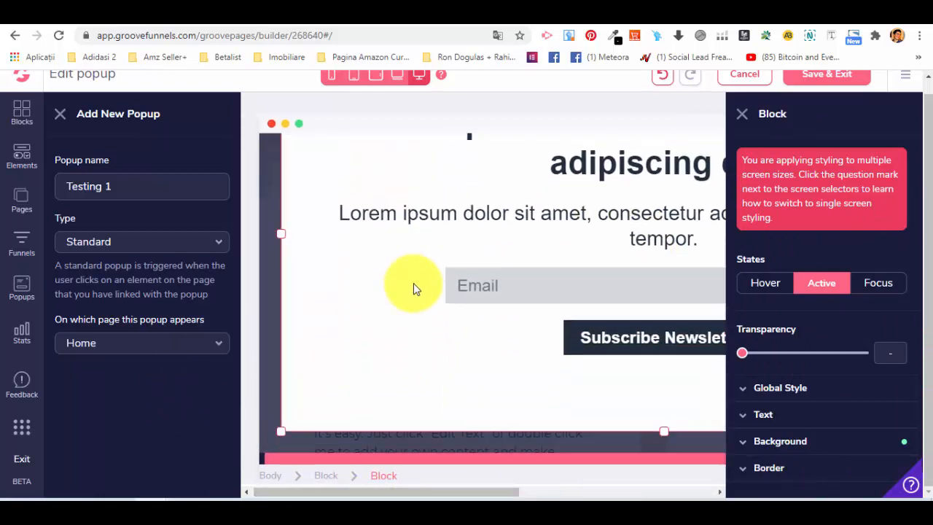
scroll(413, 284, up, 3)
Examine the configuration and design options of the popup's email field, and close its settings.
click(612, 425)
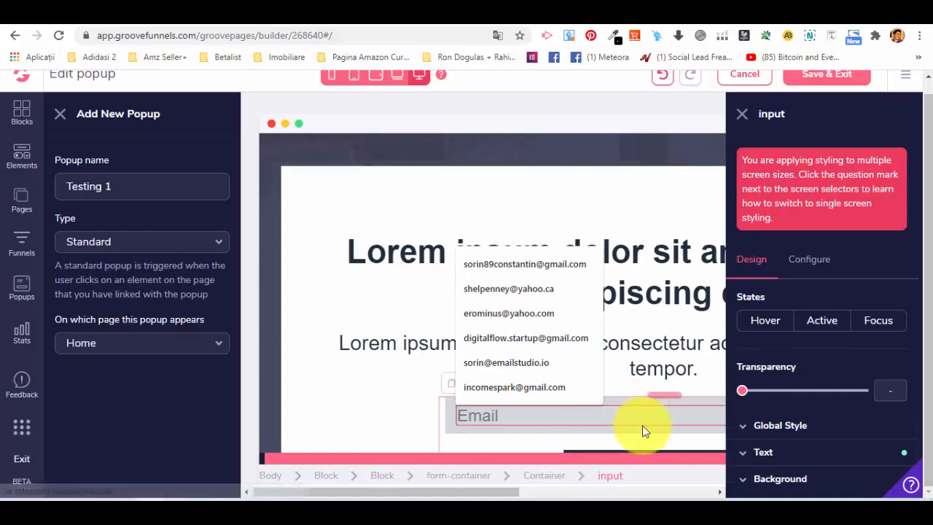
scroll(699, 350, down, 1)
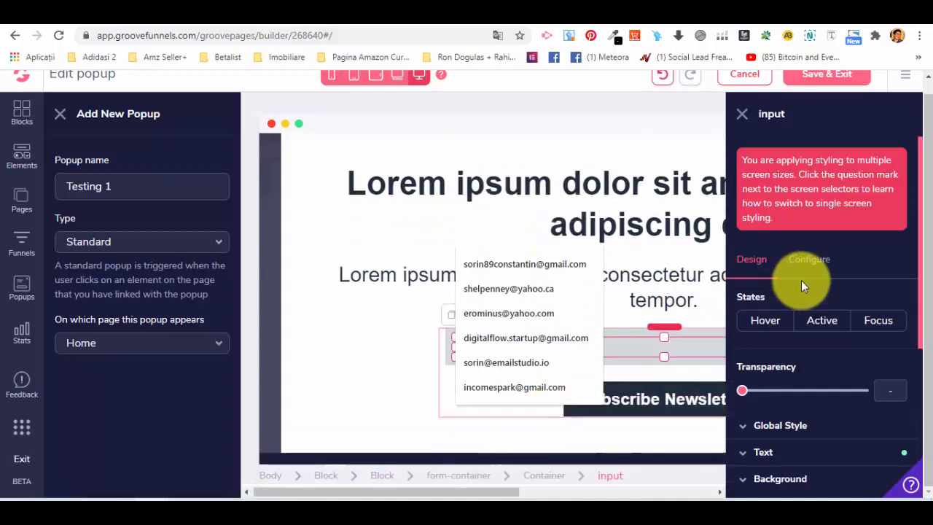
click(802, 262)
scroll(801, 372, down, 1)
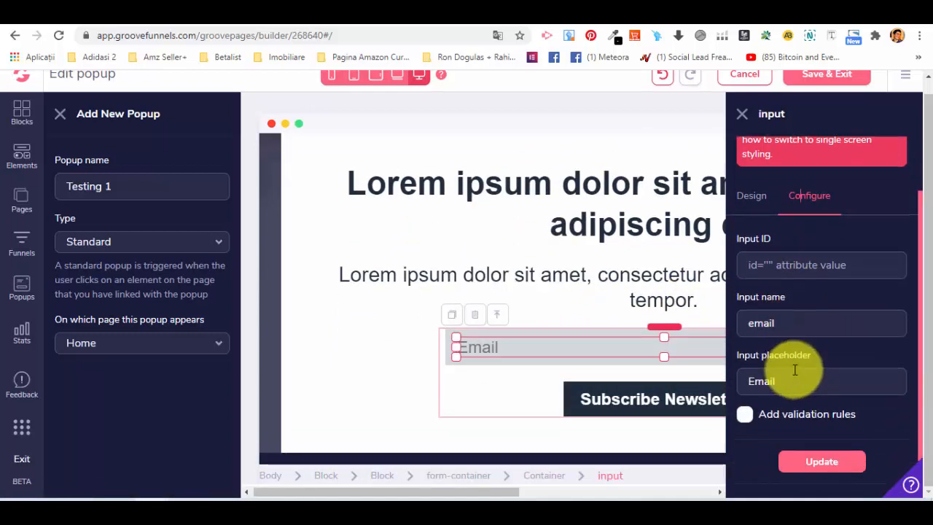
click(751, 196)
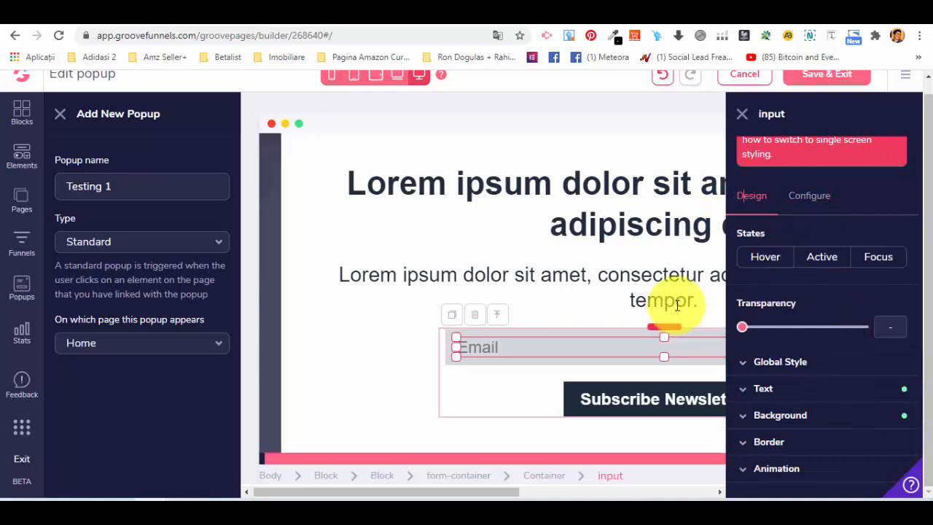
scroll(662, 270, up, 1)
scroll(758, 160, up, 1)
click(742, 118)
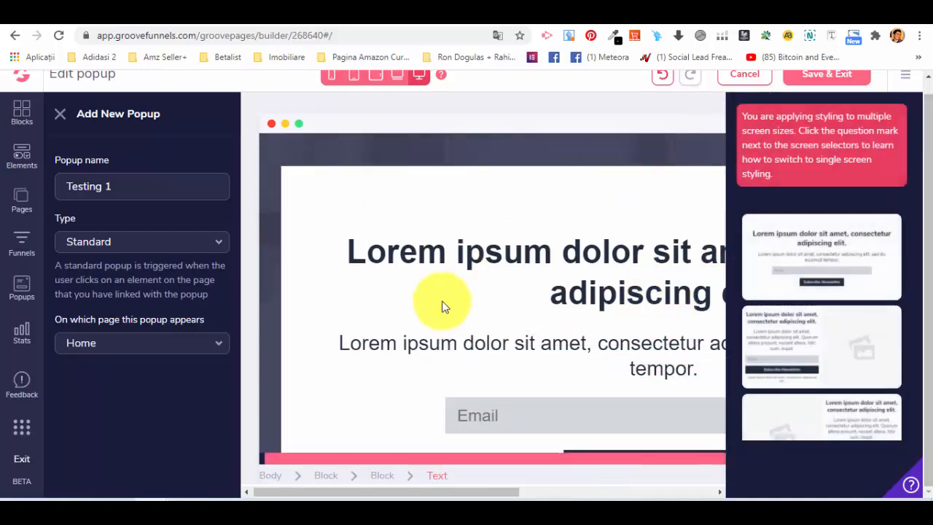
Change the popup type to Entry so it shows as soon as the page loads.
scroll(459, 303, up, 1)
scroll(525, 291, down, 2)
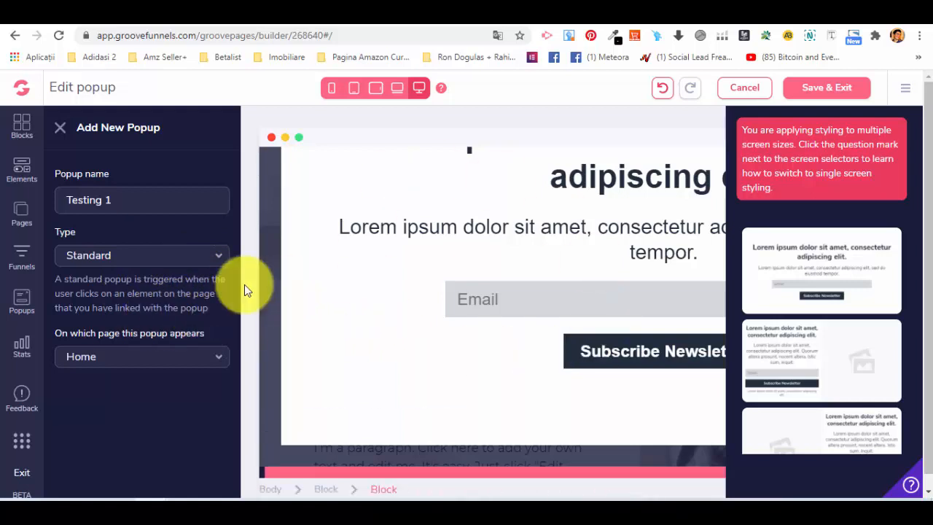
click(155, 259)
click(101, 306)
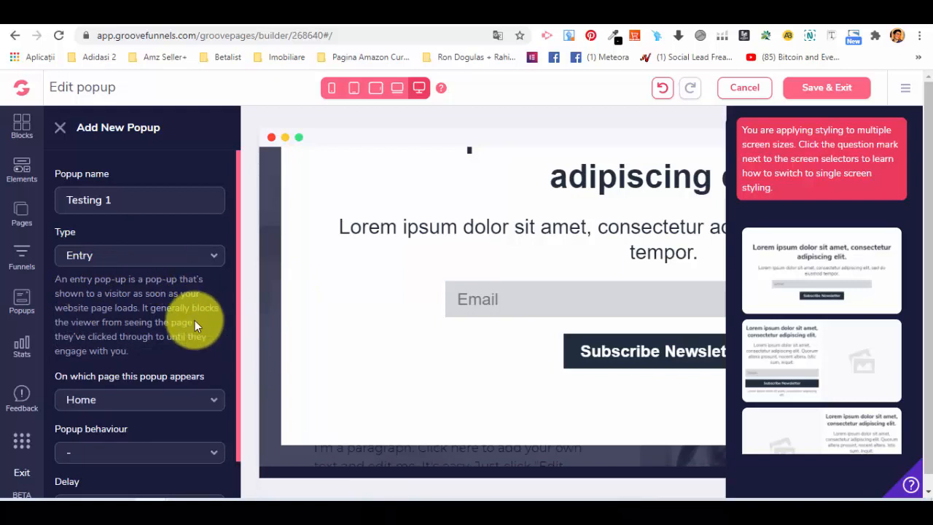
scroll(423, 358, up, 2)
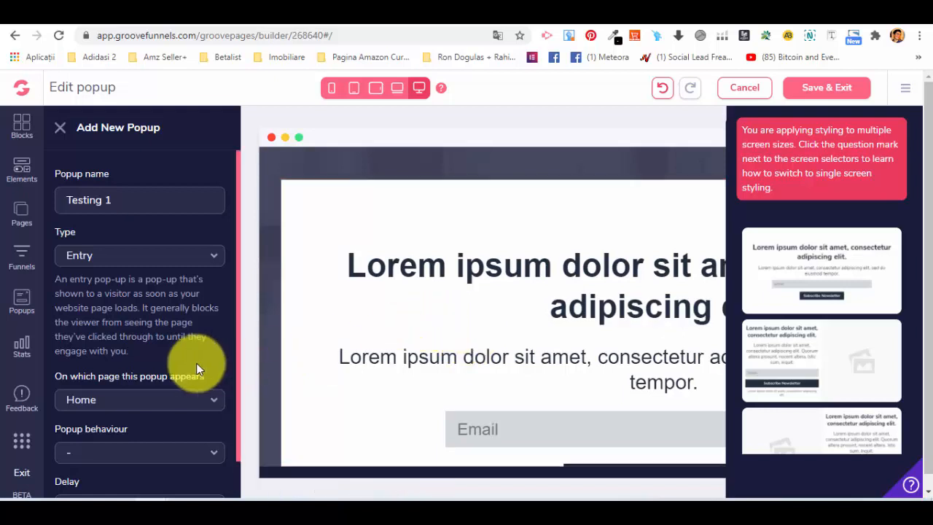
Examine the Entry popup's page, behaviour and delay settings, including the available behaviour choices.
scroll(196, 363, down, 3)
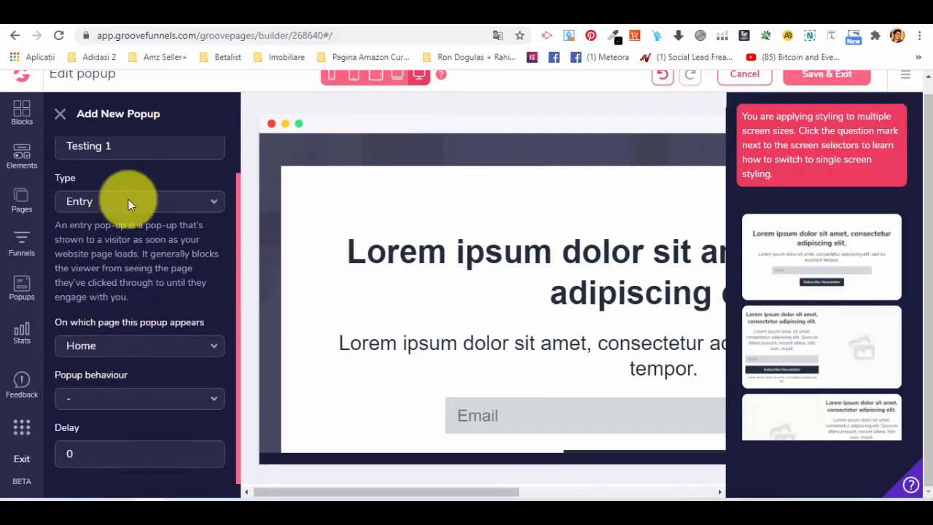
scroll(95, 372, up, 1)
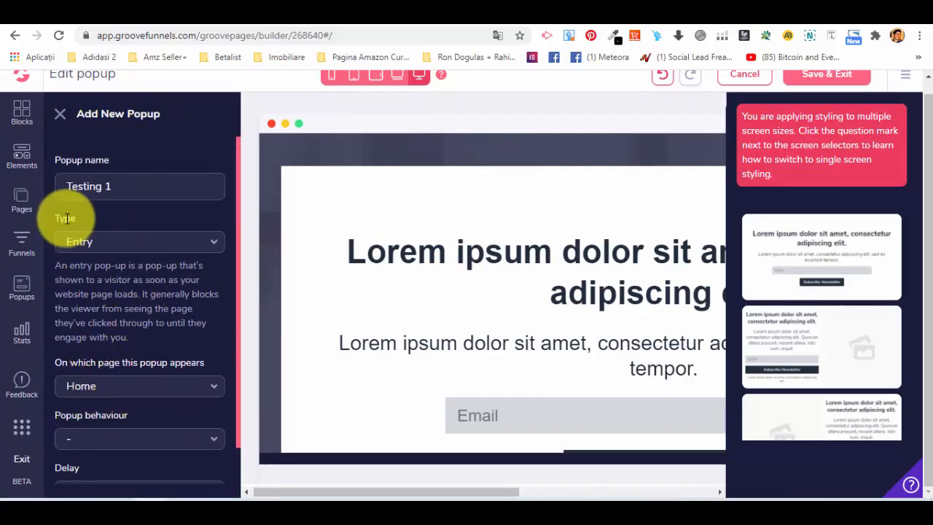
scroll(117, 314, down, 1)
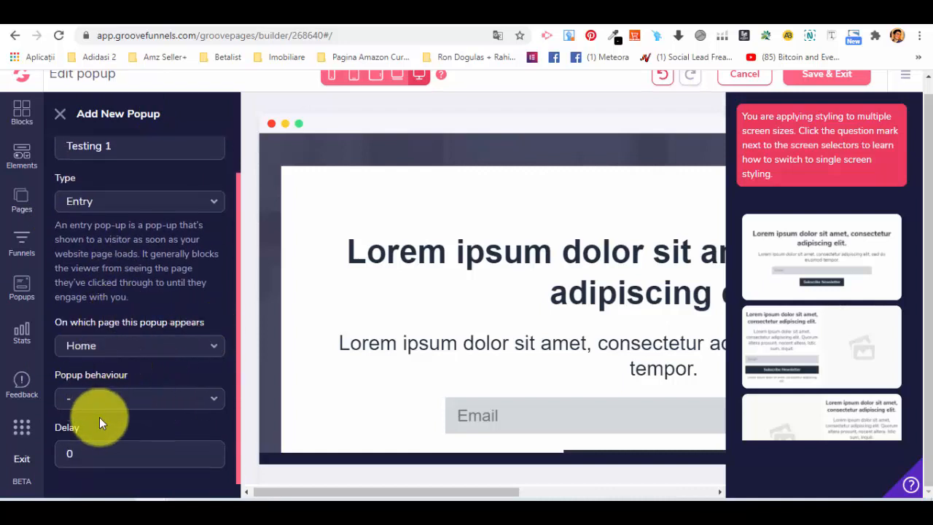
click(129, 401)
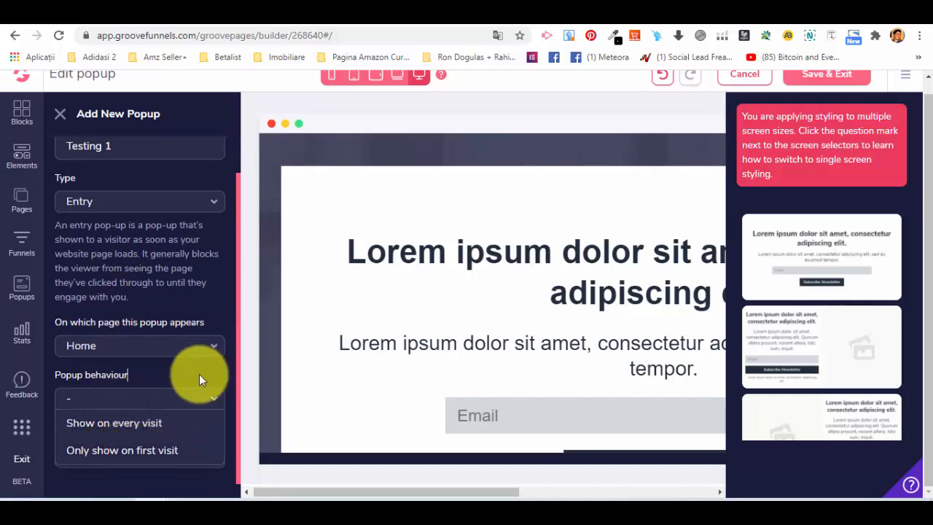
click(199, 380)
drag(106, 451, 24, 451)
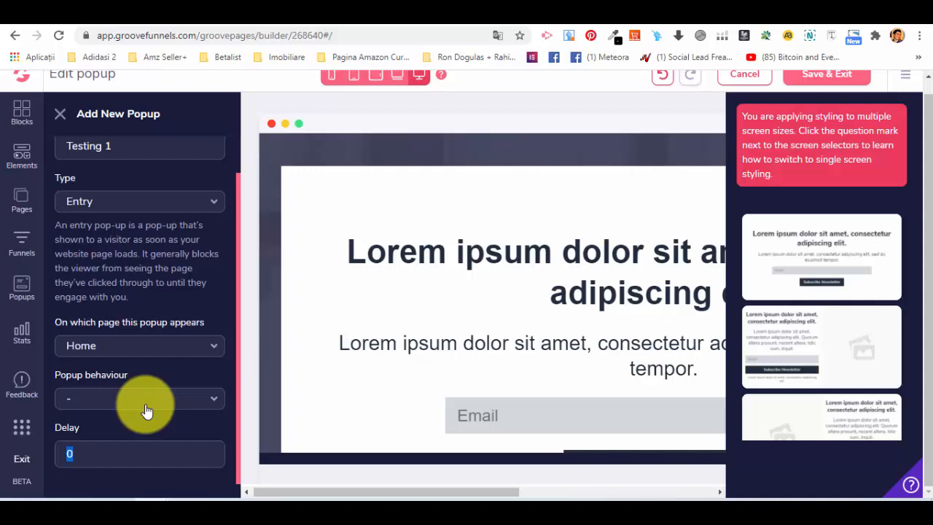
scroll(175, 335, up, 1)
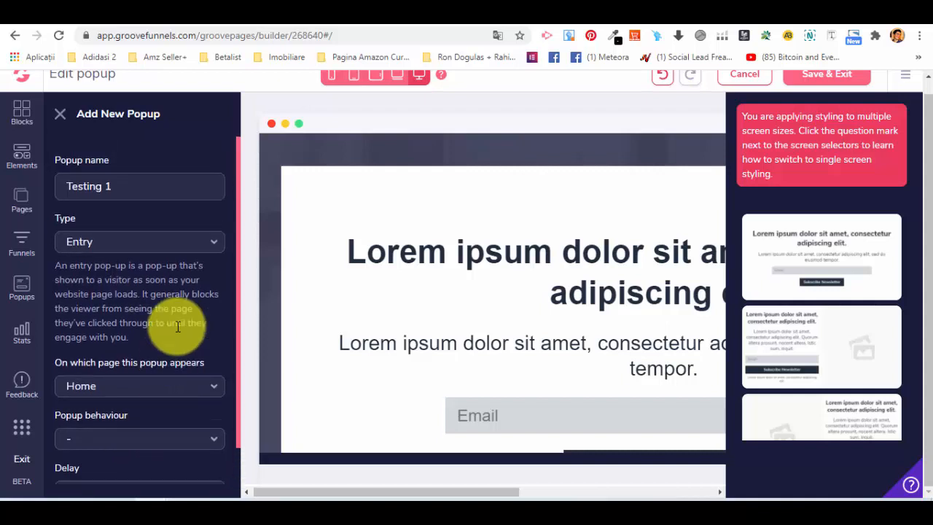
scroll(145, 454, down, 1)
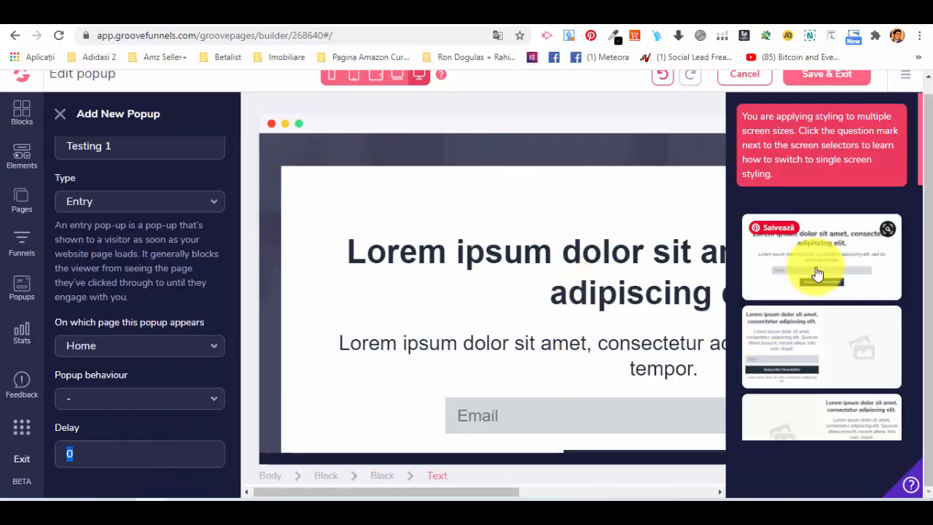
Browse the other available popup templates, including the countdown and phone mockup layouts.
scroll(822, 256, up, 1)
scroll(822, 253, down, 6)
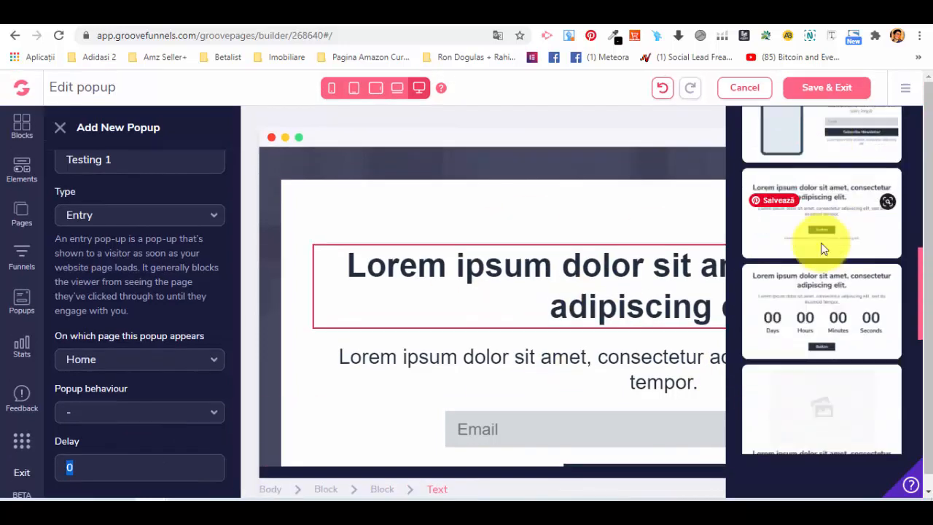
scroll(802, 240, down, 1)
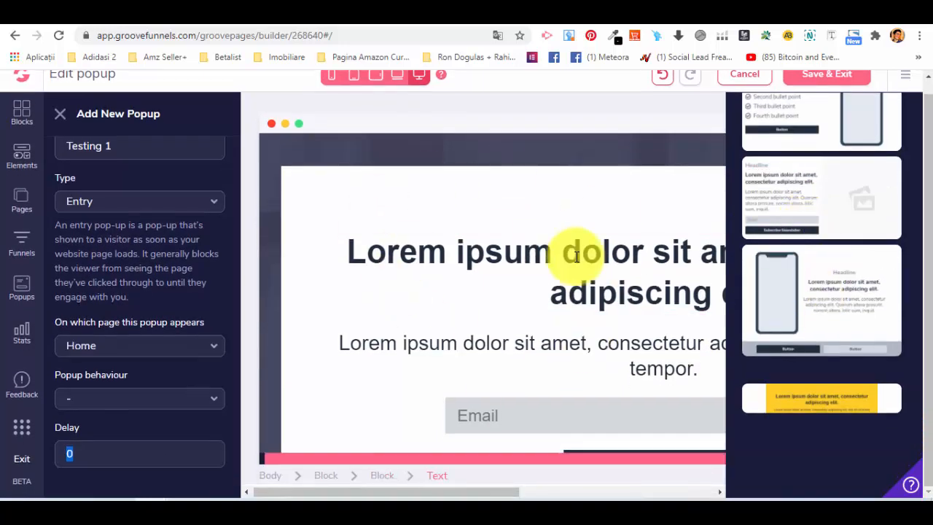